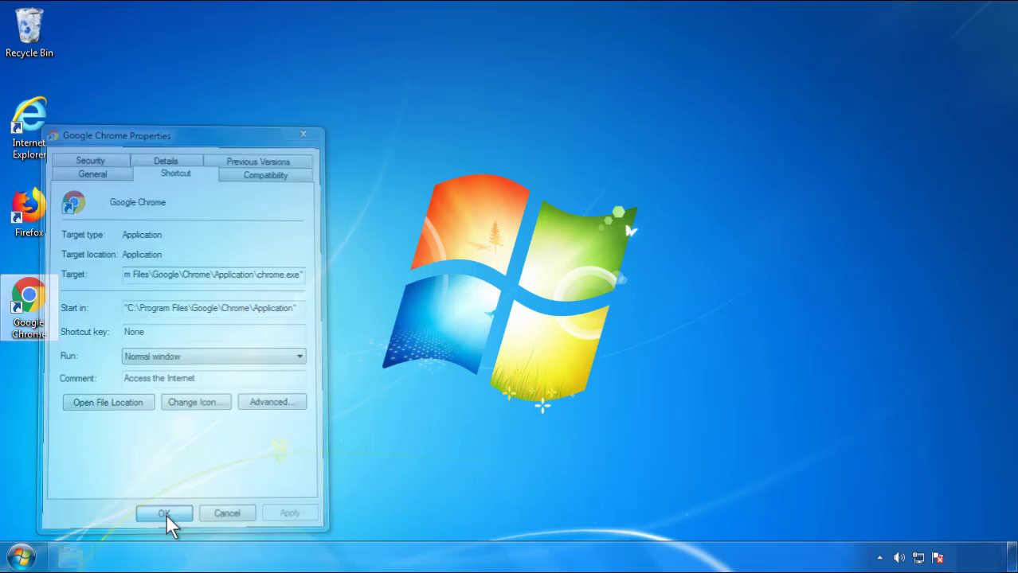
# - Confirm the Chrome shortcut's Properties dialog and bring up the Start menu
pyautogui.click(21, 558)
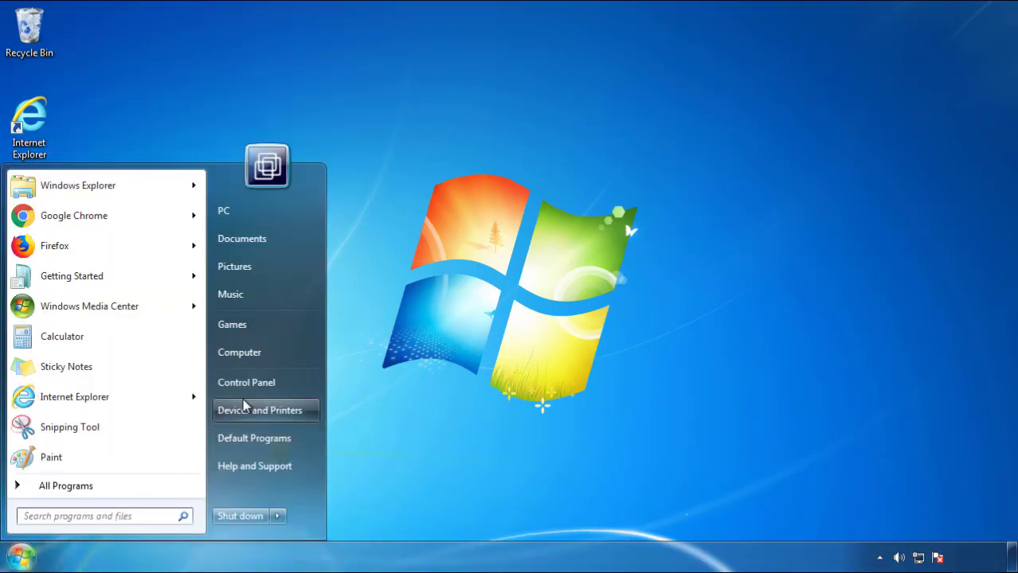
# - Uninstall SearchMine 2.00 from Control Panel's program list, sorted newest-installed first
pyautogui.click(254, 381)
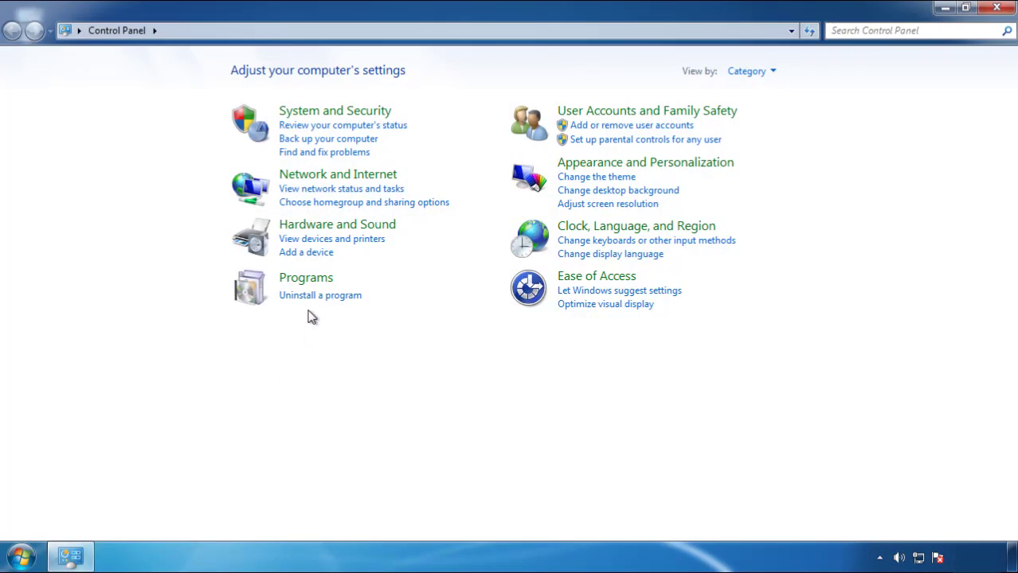
pyautogui.click(318, 298)
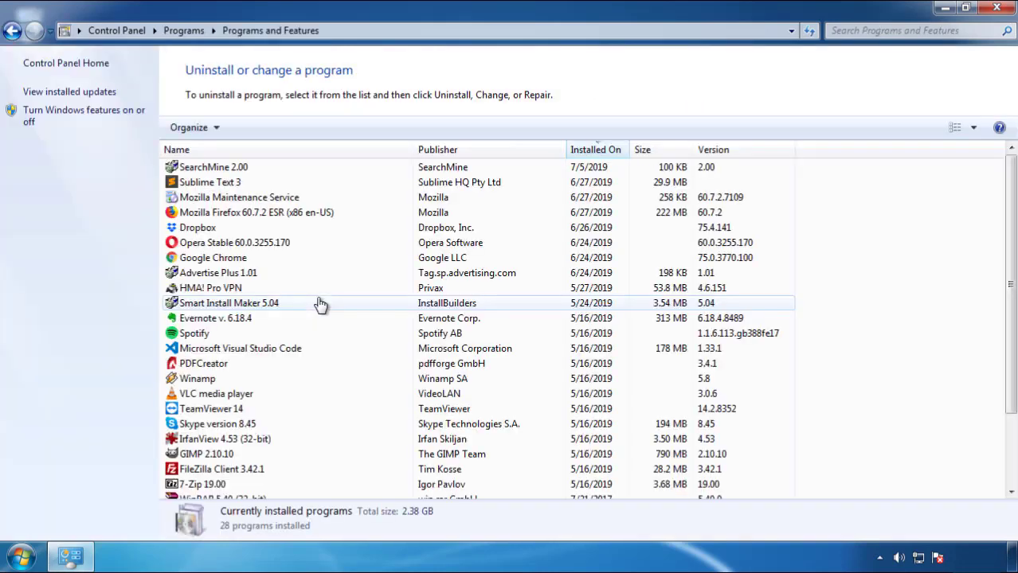
pyautogui.click(596, 151)
pyautogui.click(592, 151)
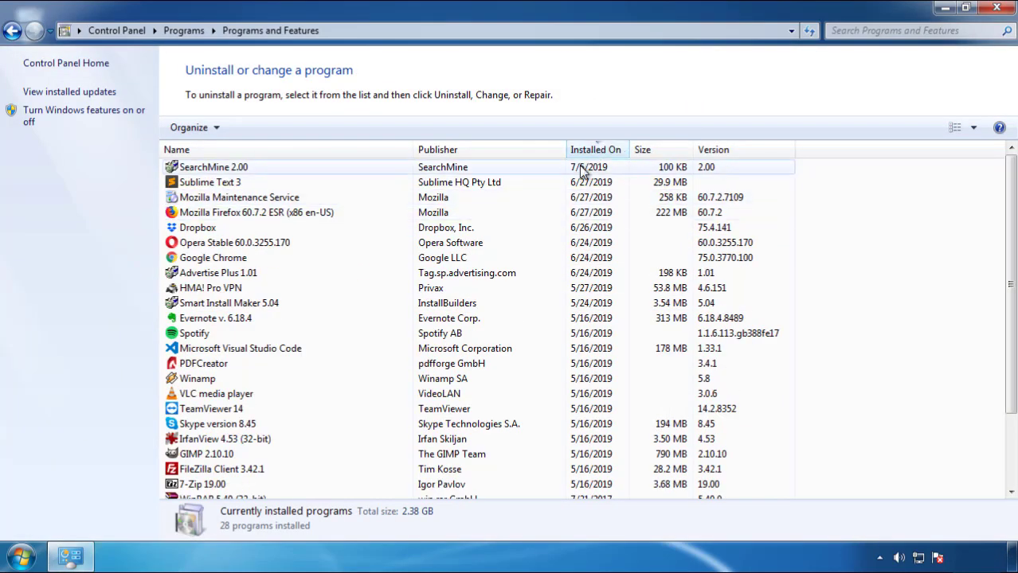
pyautogui.click(213, 169)
pyautogui.click(254, 128)
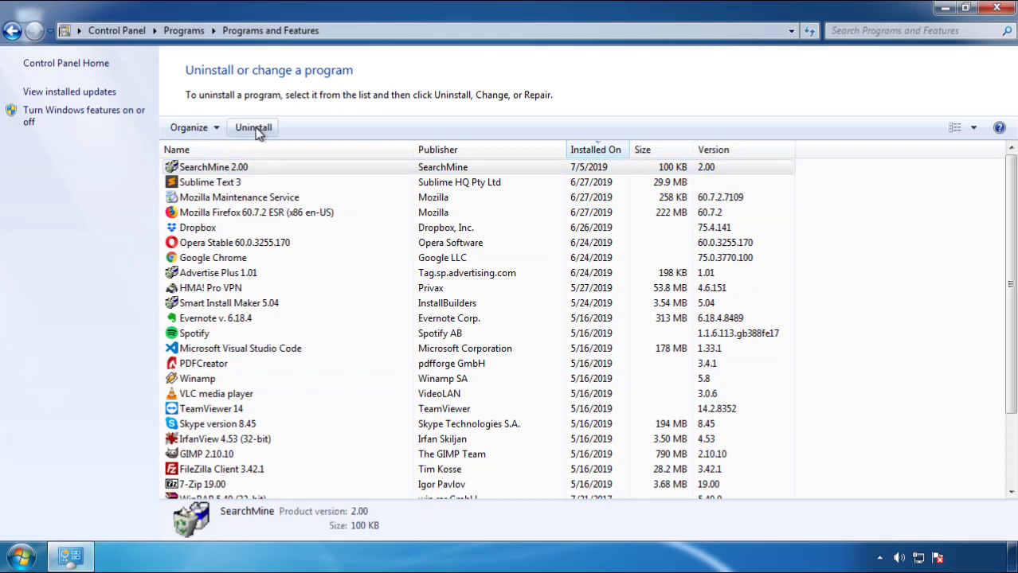
pyautogui.click(596, 422)
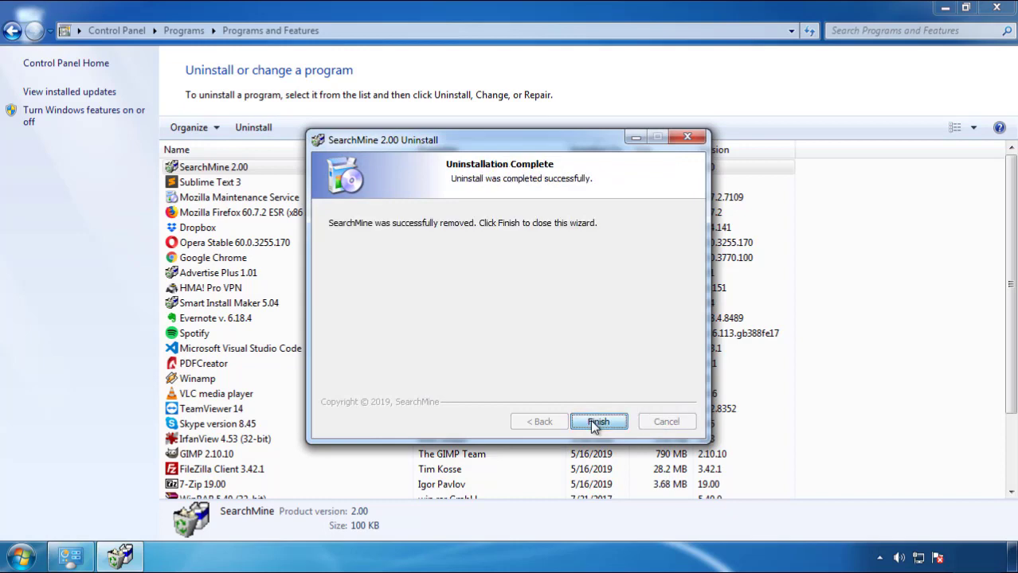
pyautogui.click(593, 422)
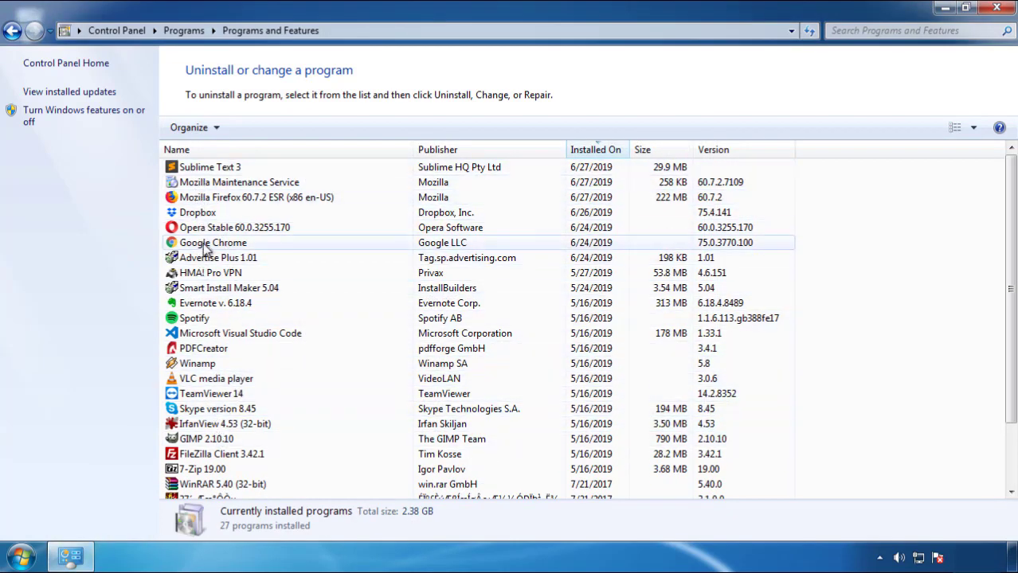
# - Close Programs and Features and restart the computer from the Start menu
pyautogui.click(996, 10)
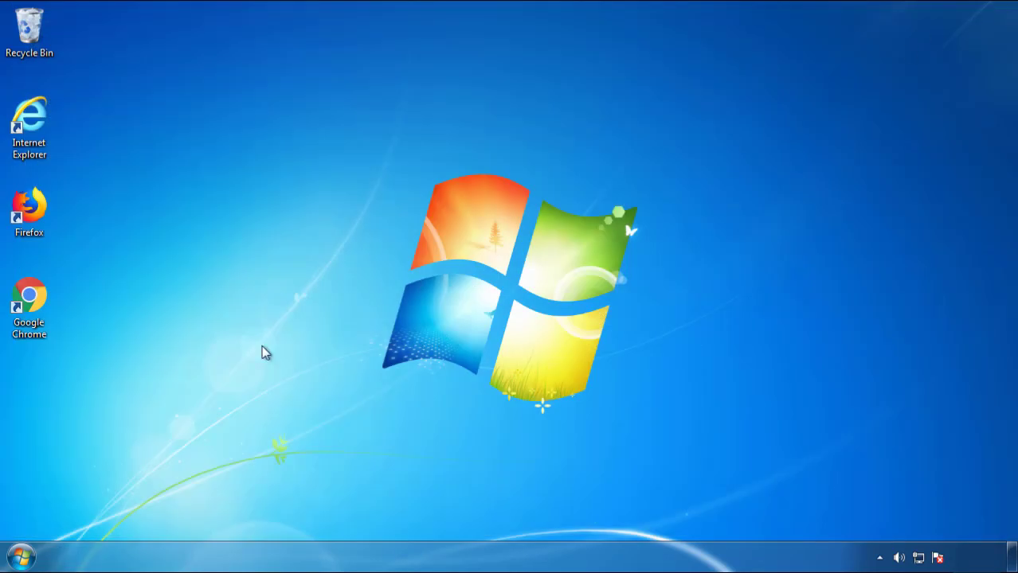
pyautogui.click(19, 557)
pyautogui.click(276, 517)
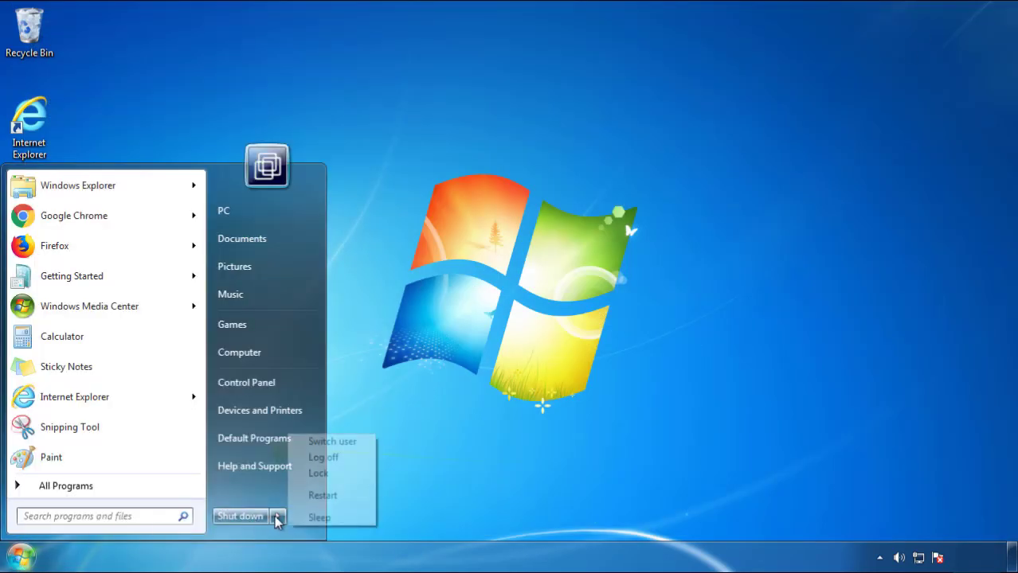
pyautogui.click(530, 434)
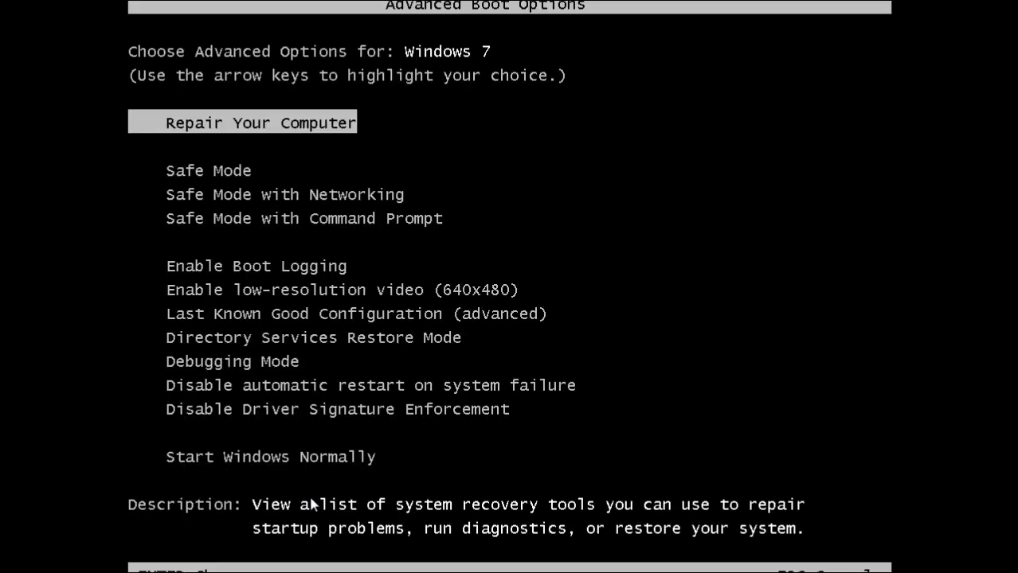
# - Boot Windows into Safe Mode and launch Mozilla Firefox
pyautogui.press('Down')
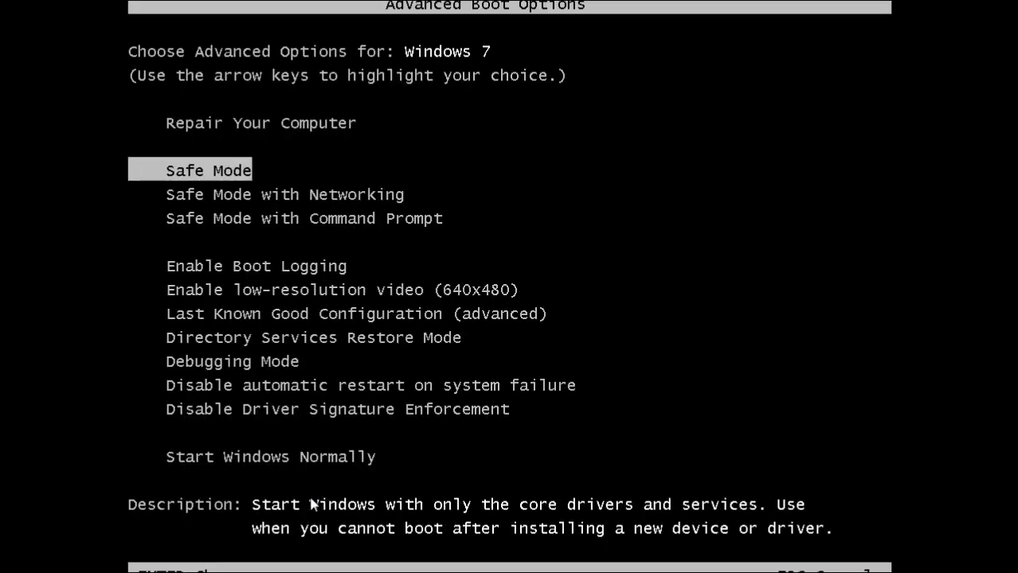
pyautogui.press('Return')
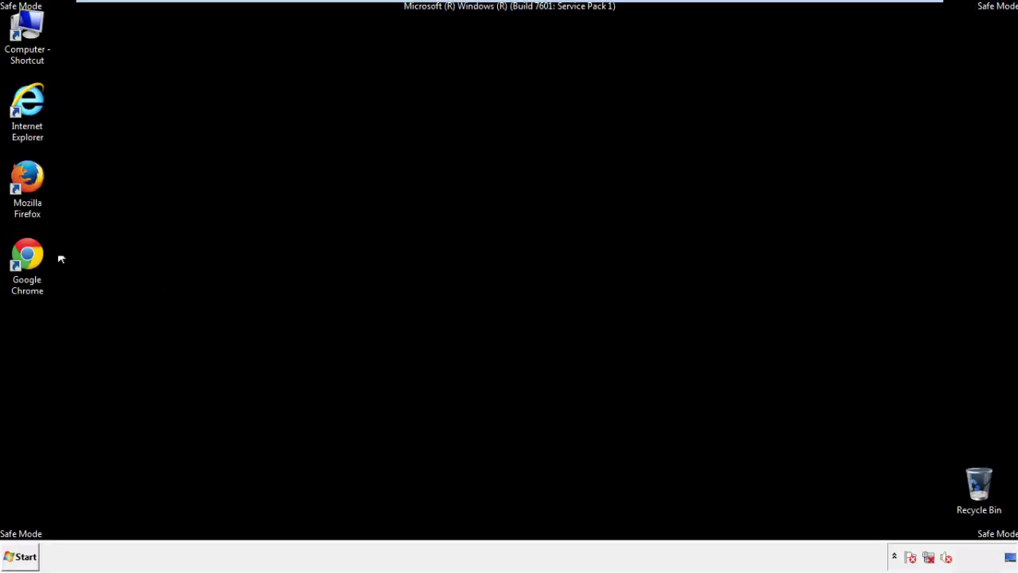
pyautogui.doubleClick(32, 181)
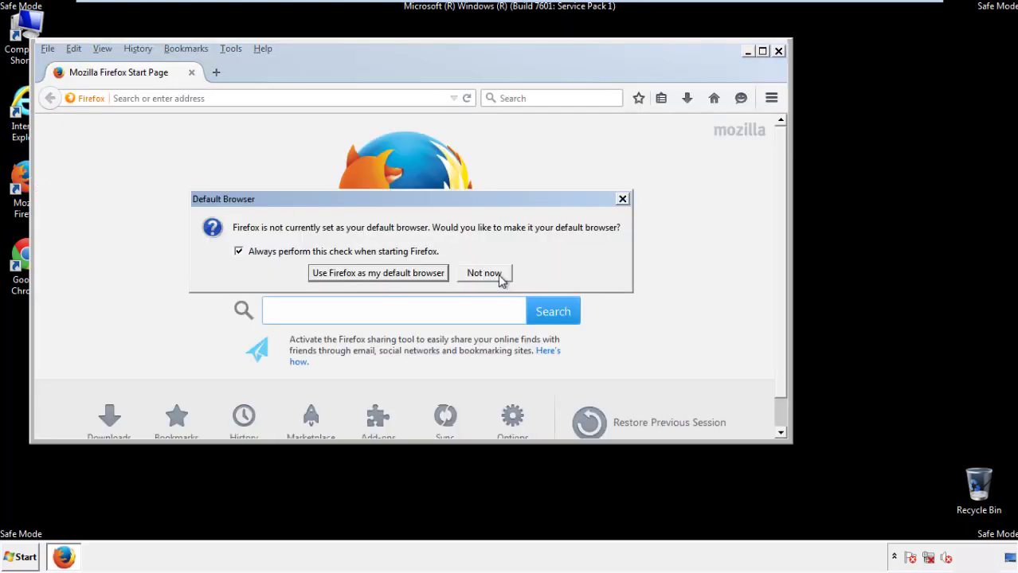
# - Decline Firefox's default-browser prompt and toggle the menu bar off and back on
pyautogui.click(497, 273)
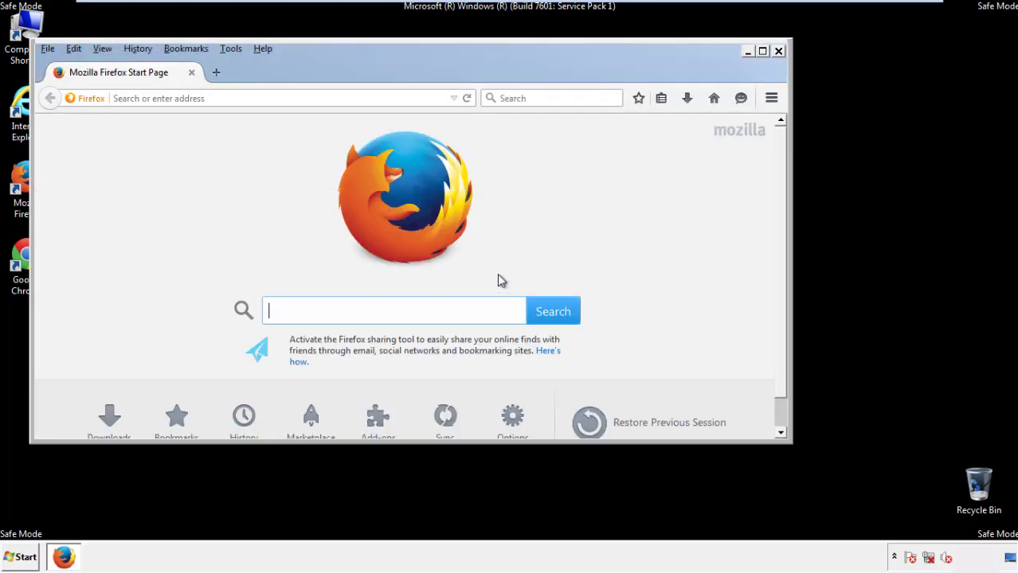
pyautogui.rightClick(313, 70)
pyautogui.click(343, 118)
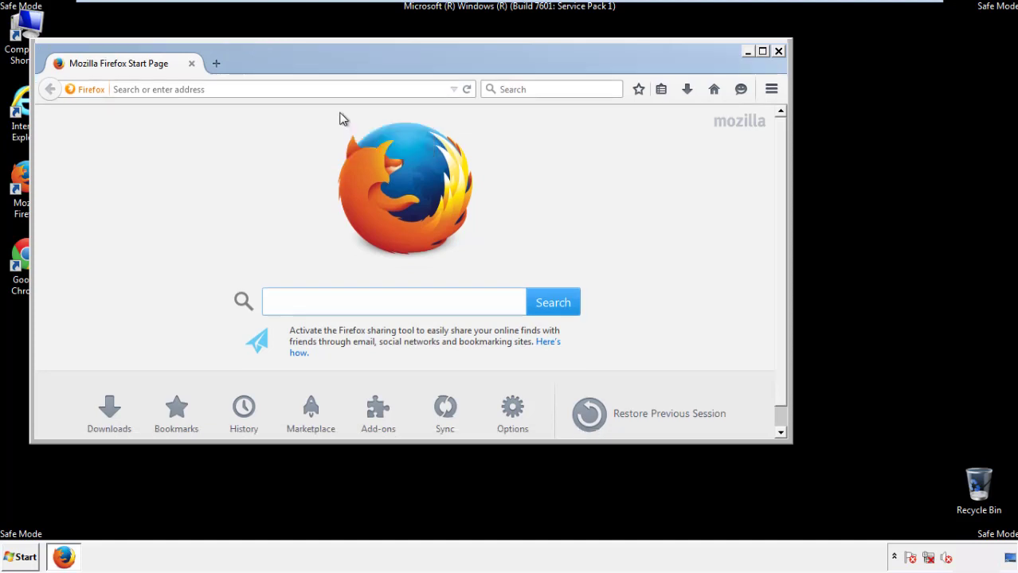
pyautogui.rightClick(321, 70)
pyautogui.click(333, 123)
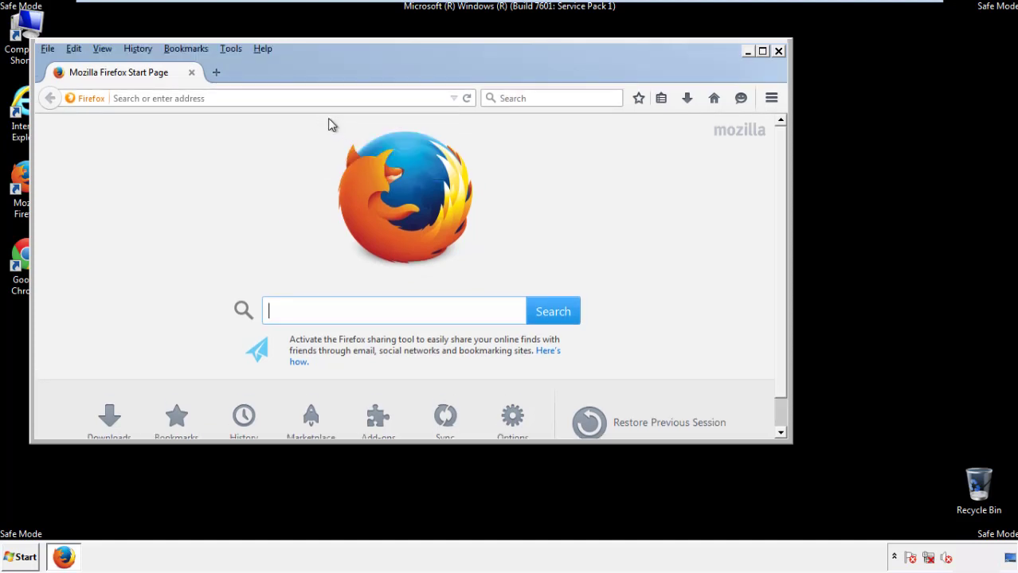
# - Clear history for Everything, including Offline Website Data and Site Preferences
pyautogui.click(141, 50)
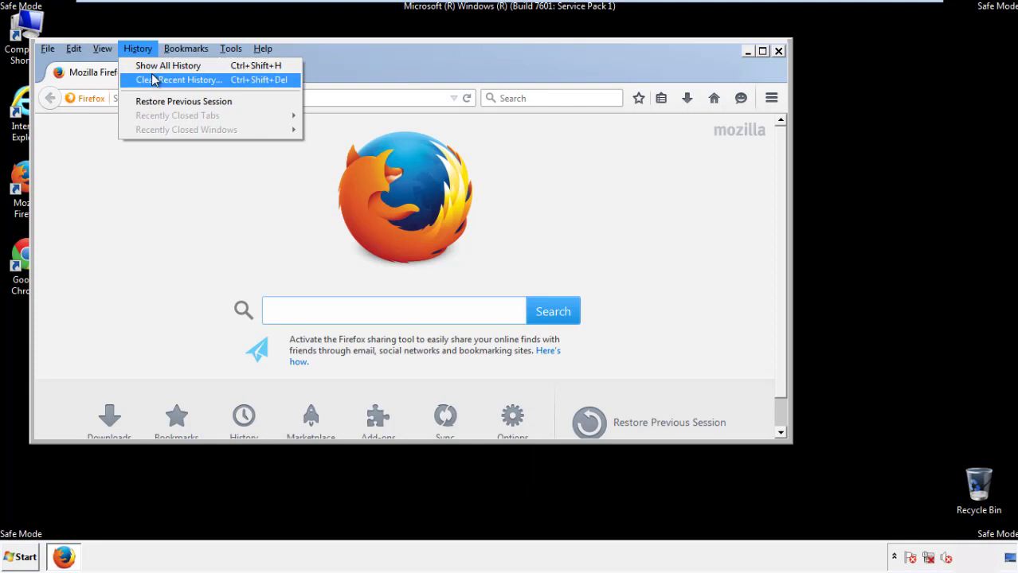
pyautogui.click(153, 79)
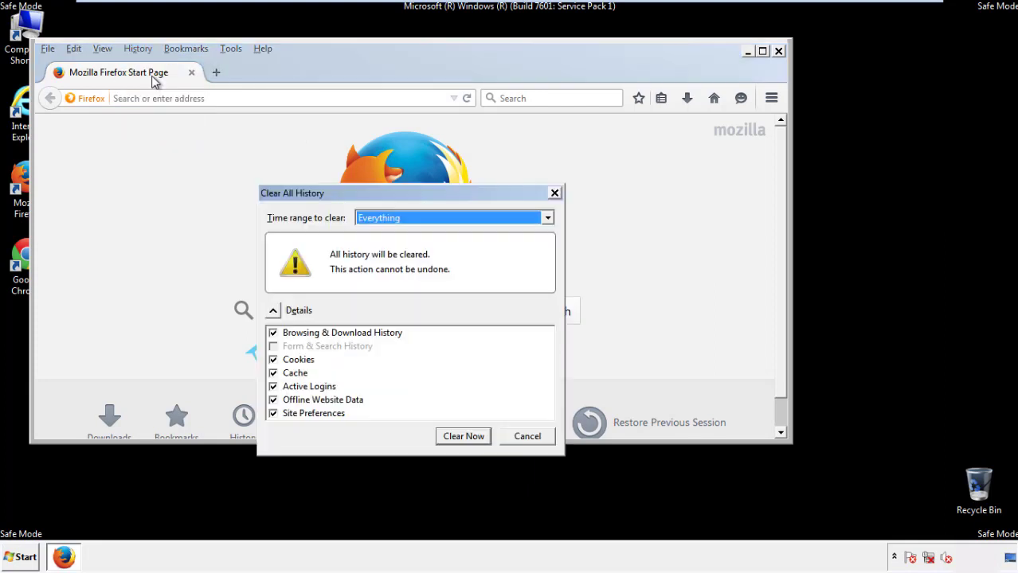
pyautogui.click(375, 218)
pyautogui.click(381, 300)
pyautogui.click(274, 399)
pyautogui.click(273, 399)
pyautogui.click(274, 417)
pyautogui.click(274, 418)
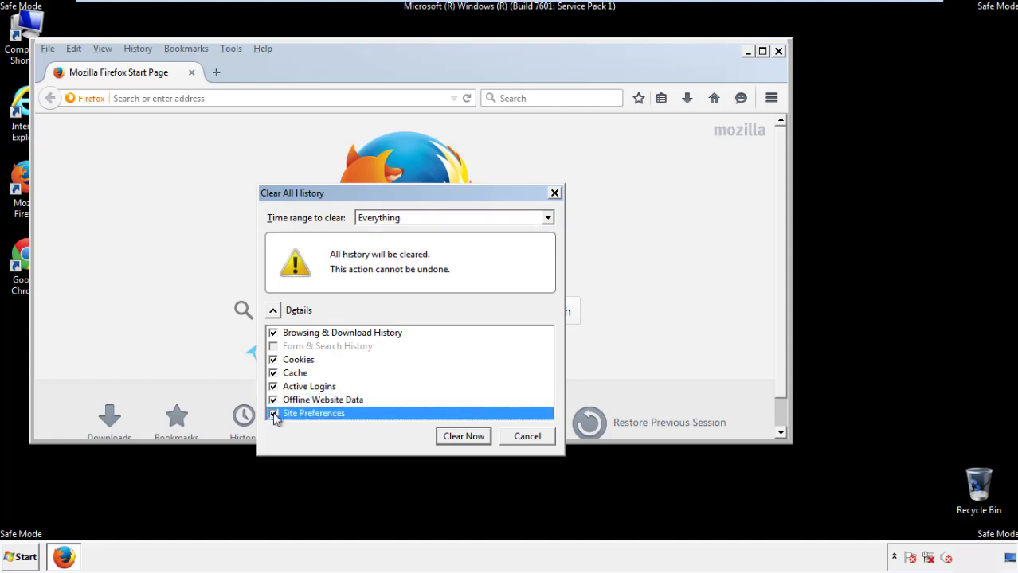
pyautogui.click(461, 437)
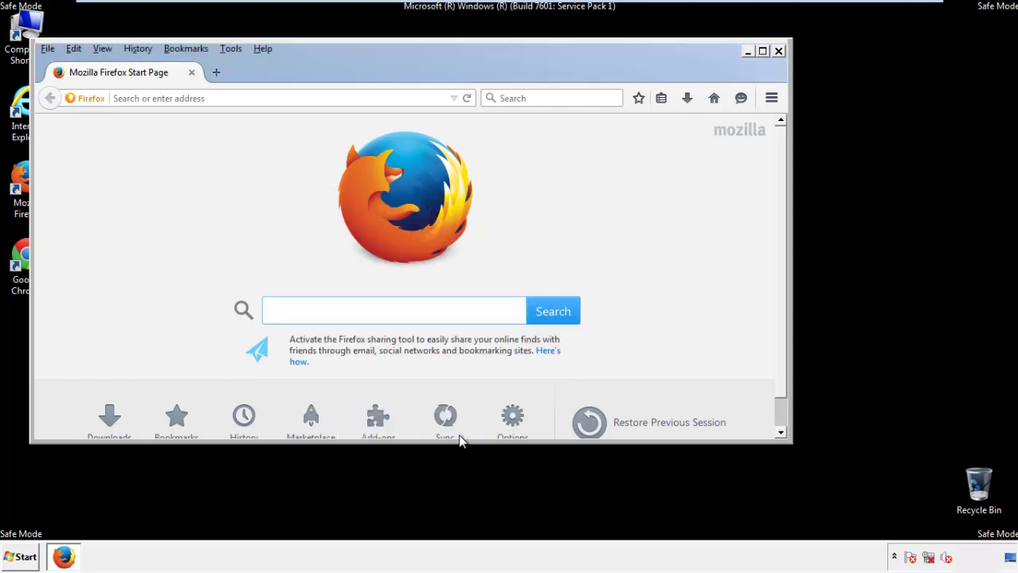
# - Refresh Firefox to its defaults from the Troubleshooting Information page
pyautogui.click(262, 48)
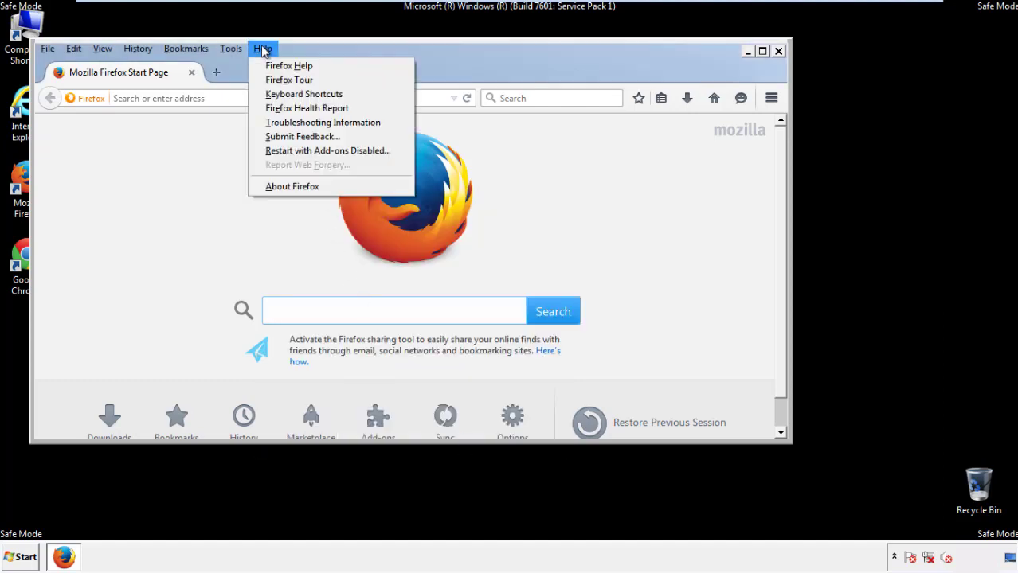
pyautogui.click(296, 122)
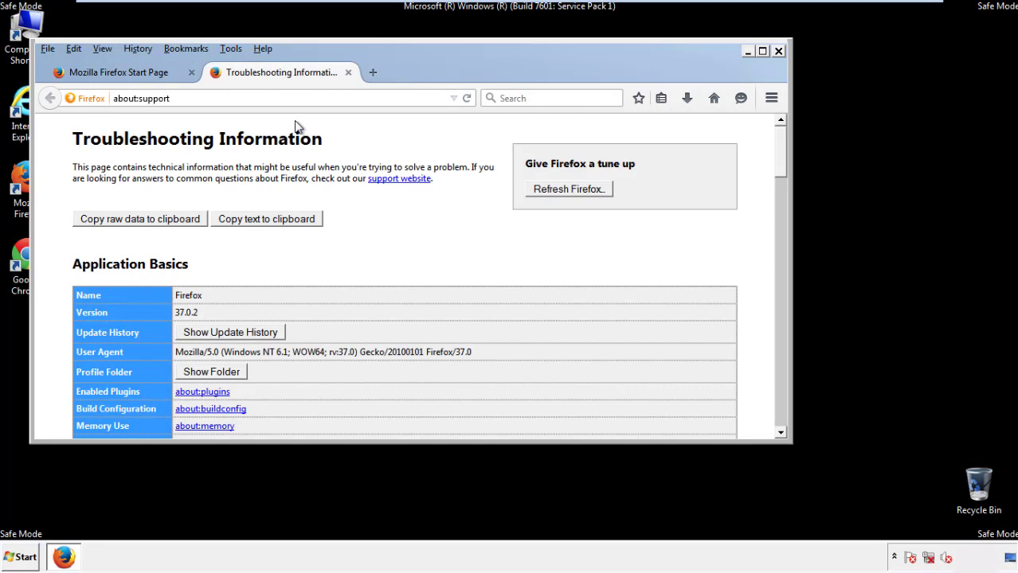
pyautogui.click(591, 194)
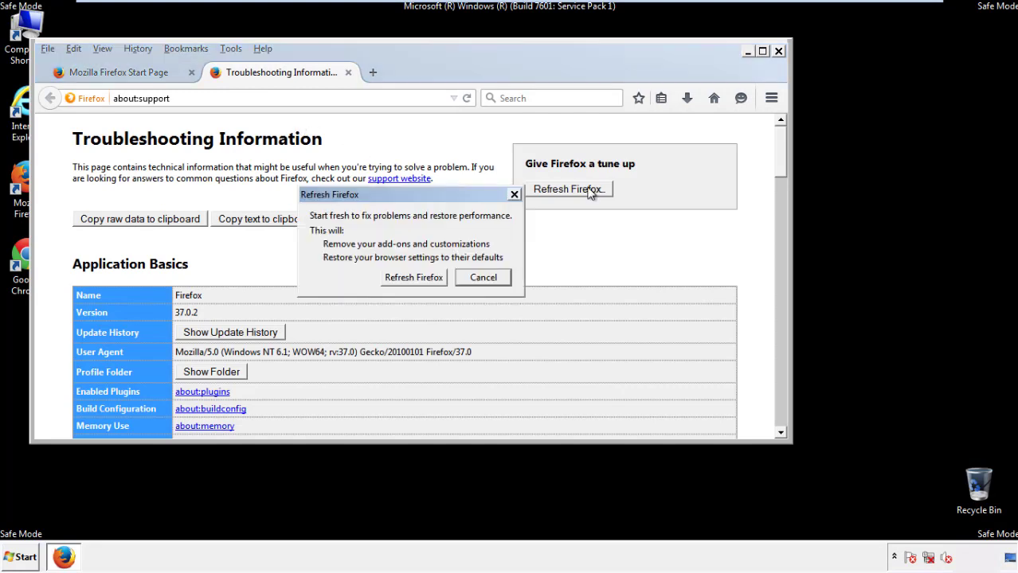
pyautogui.click(414, 279)
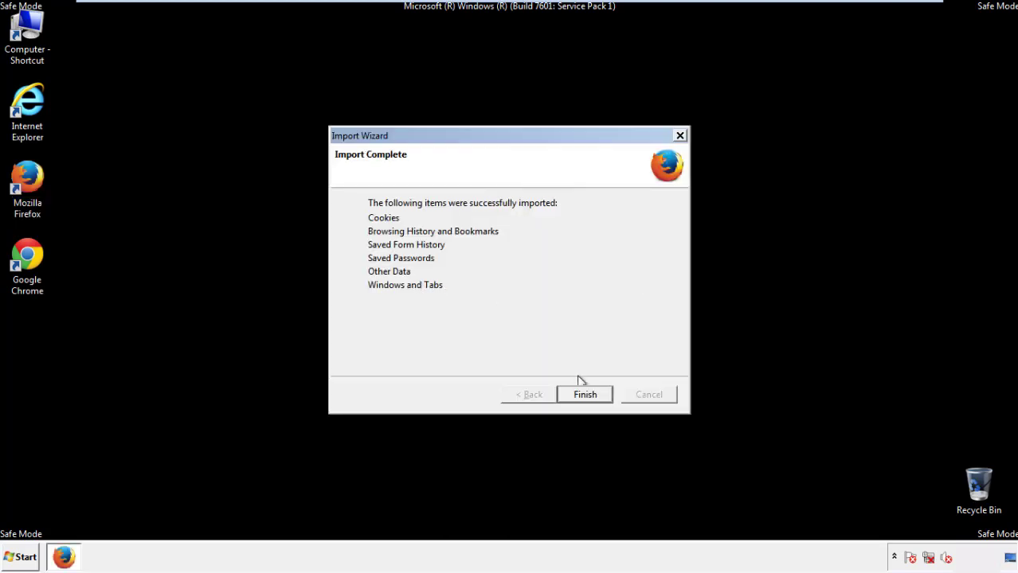
pyautogui.click(585, 396)
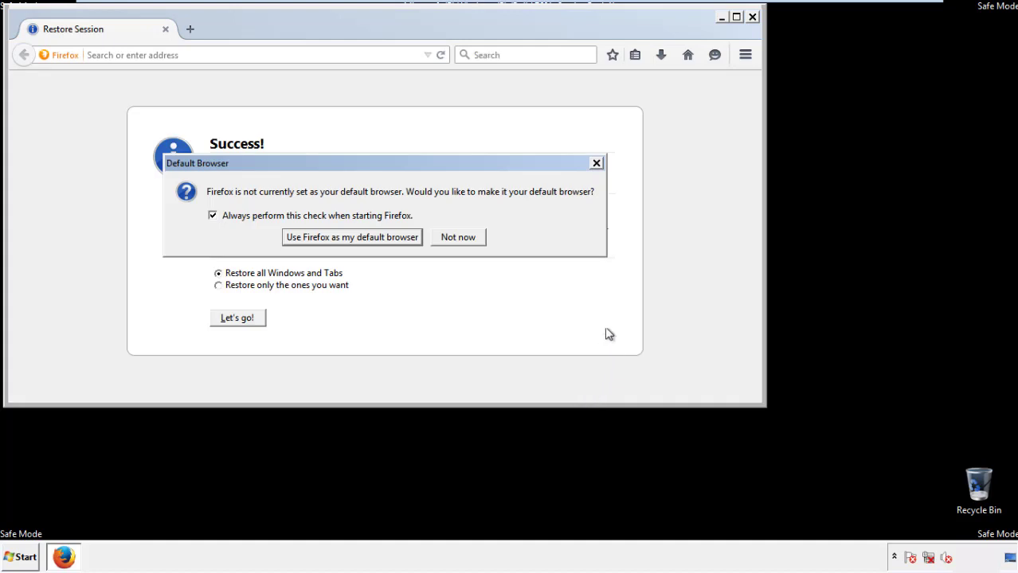
# - Decline the default-browser prompt, close Firefox and launch Google Chrome
pyautogui.click(459, 238)
pyautogui.click(751, 16)
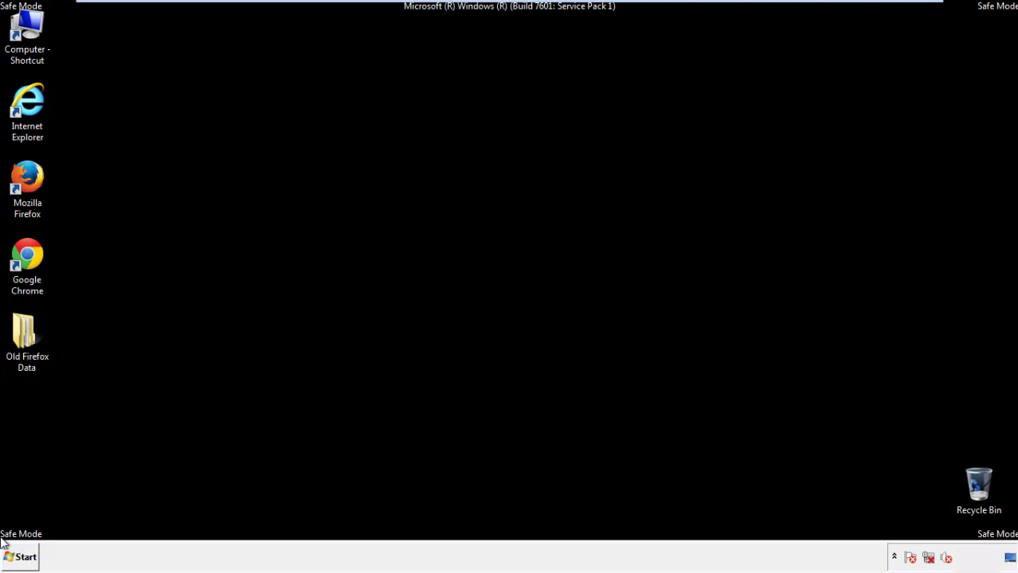
pyautogui.click(24, 253)
pyautogui.doubleClick(23, 253)
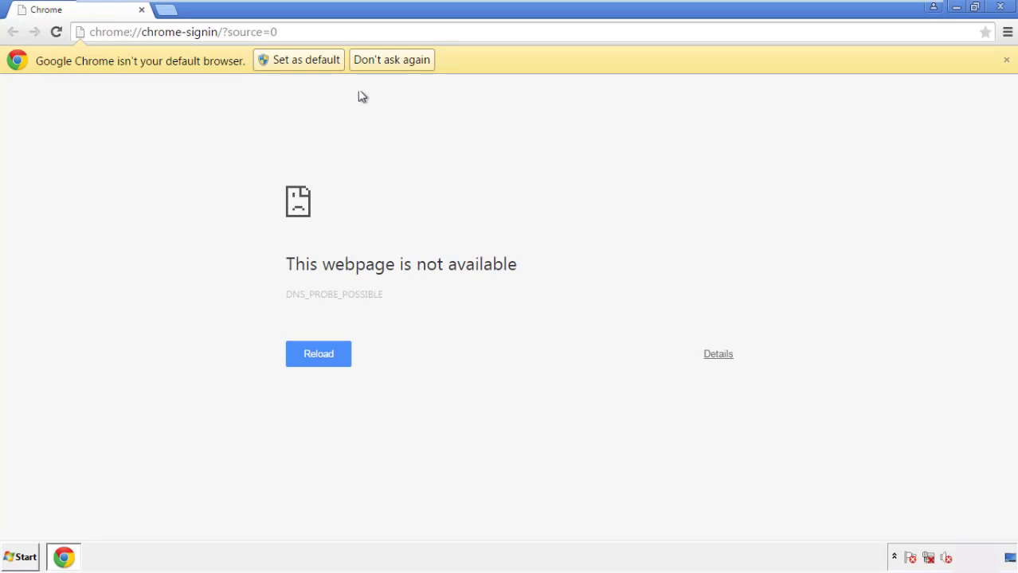
# - Stop Chrome's default-browser prompt and go to the History section of Settings
pyautogui.click(391, 60)
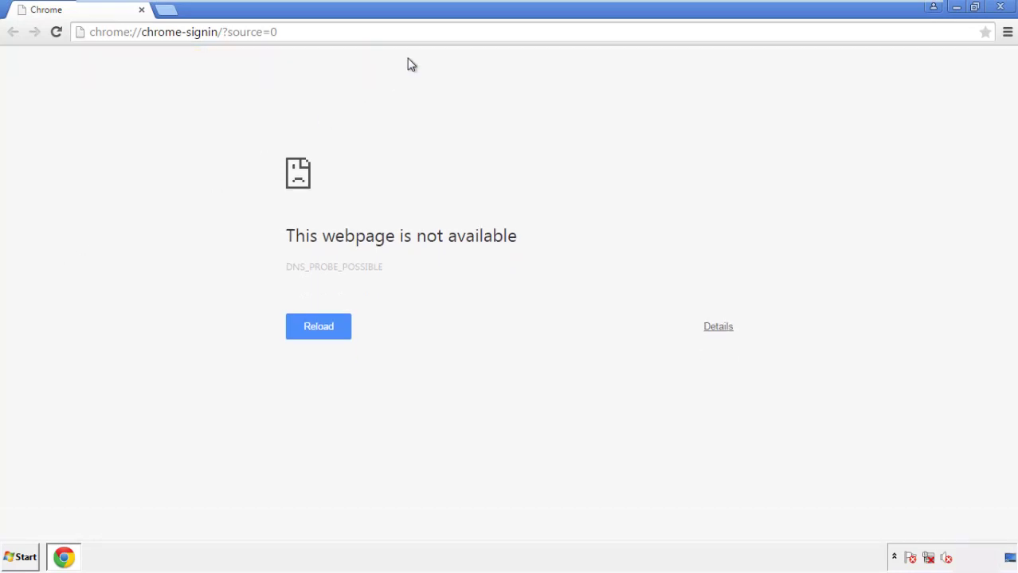
pyautogui.click(1007, 33)
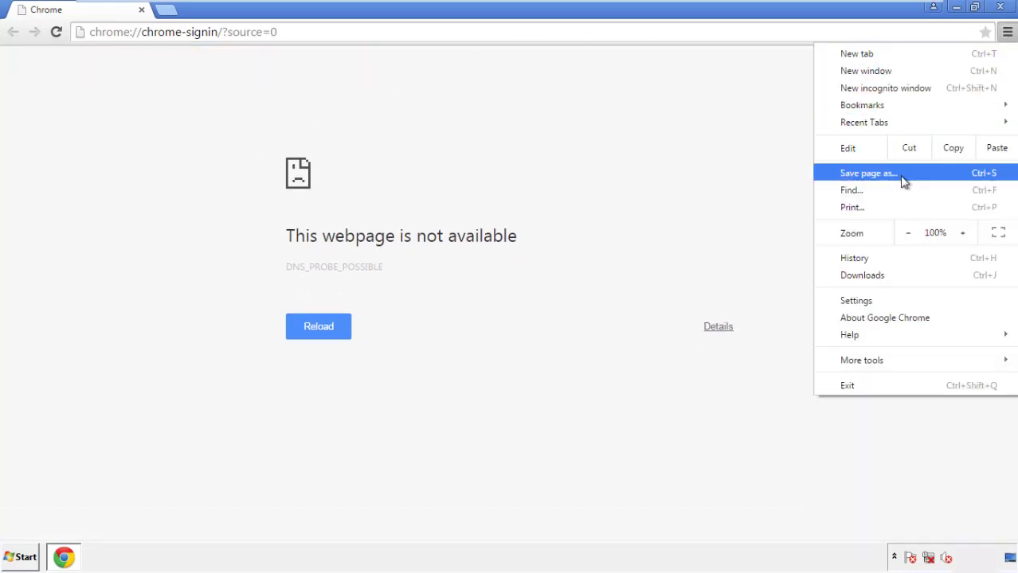
pyautogui.click(860, 301)
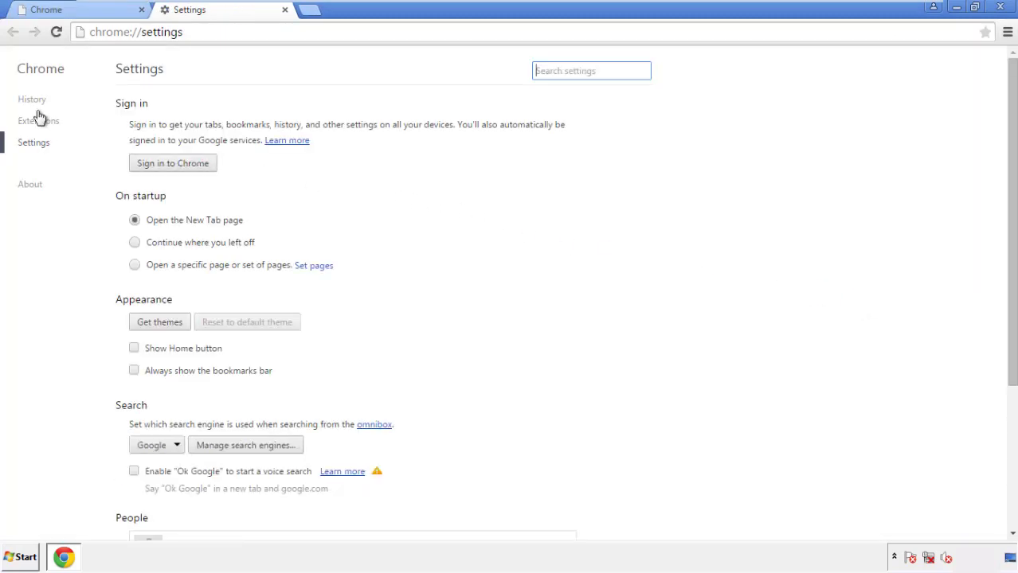
pyautogui.click(37, 102)
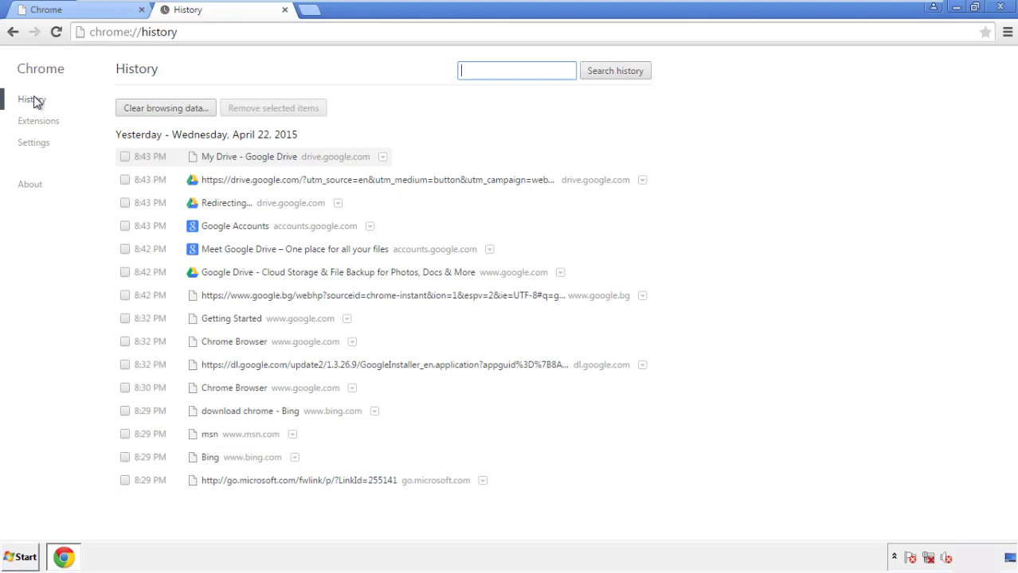
# - Clear browsing data from the beginning of time, including autofill form data
pyautogui.click(152, 112)
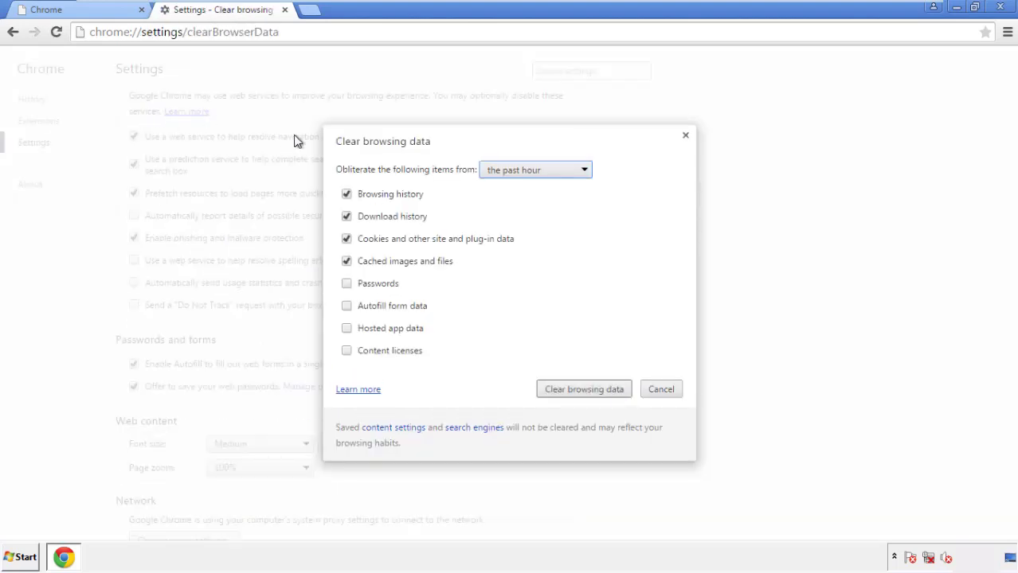
pyautogui.click(512, 172)
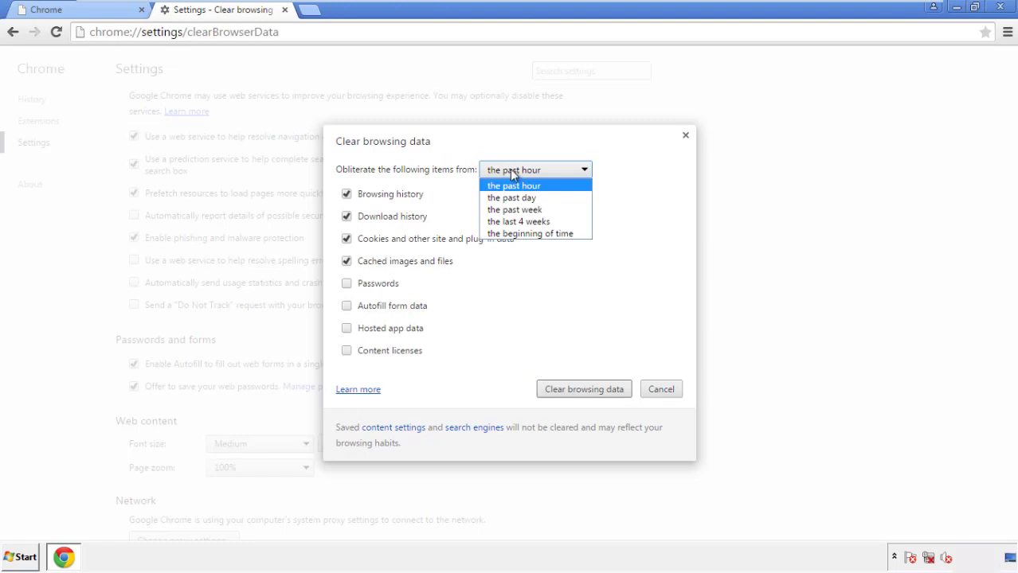
pyautogui.click(510, 234)
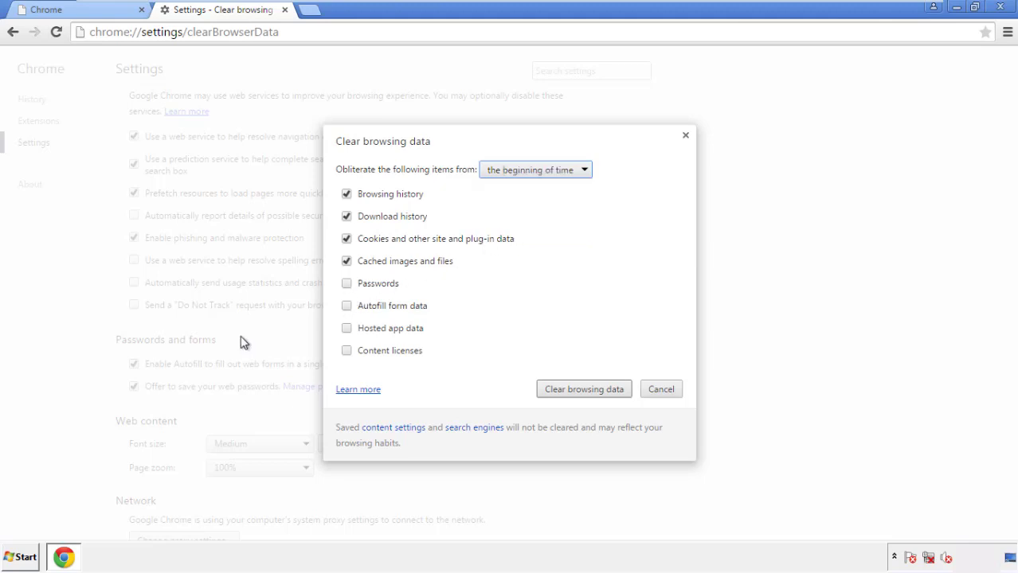
pyautogui.click(350, 307)
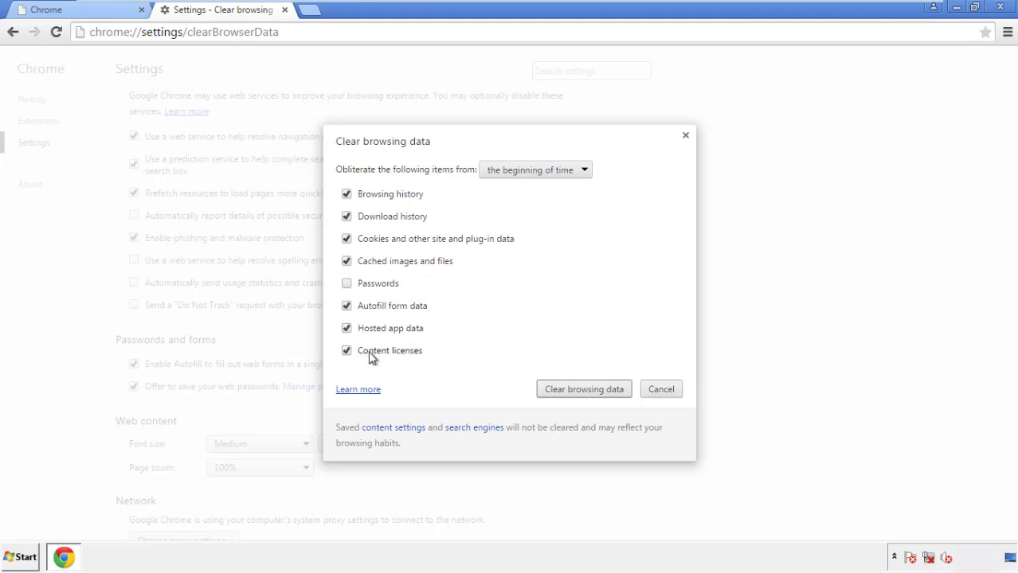
pyautogui.click(571, 393)
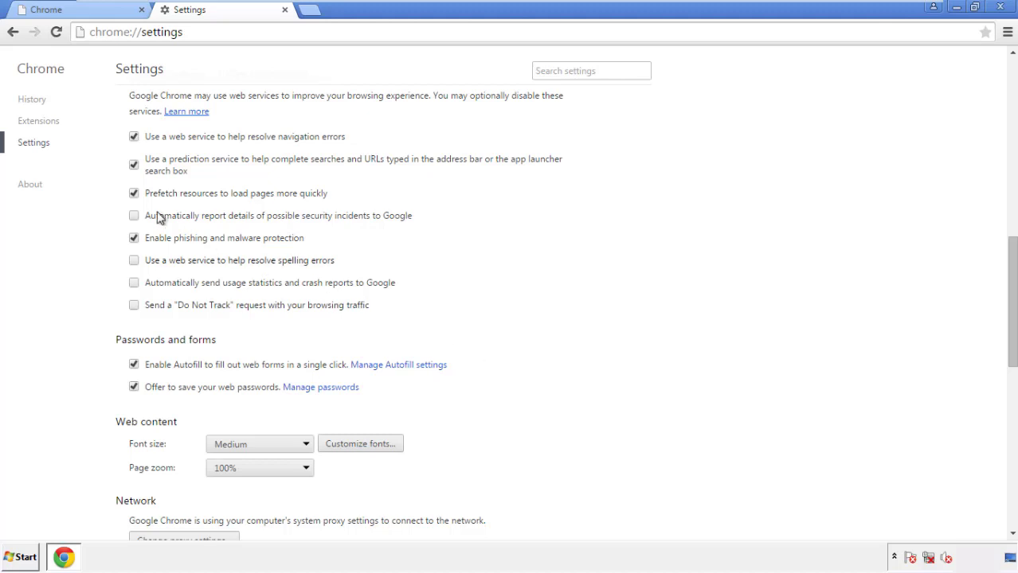
# - Reset Chrome's settings to defaults from the bottom of Settings, then close Chrome
pyautogui.moveTo(1012, 253); pyautogui.dragTo(1009, 427)
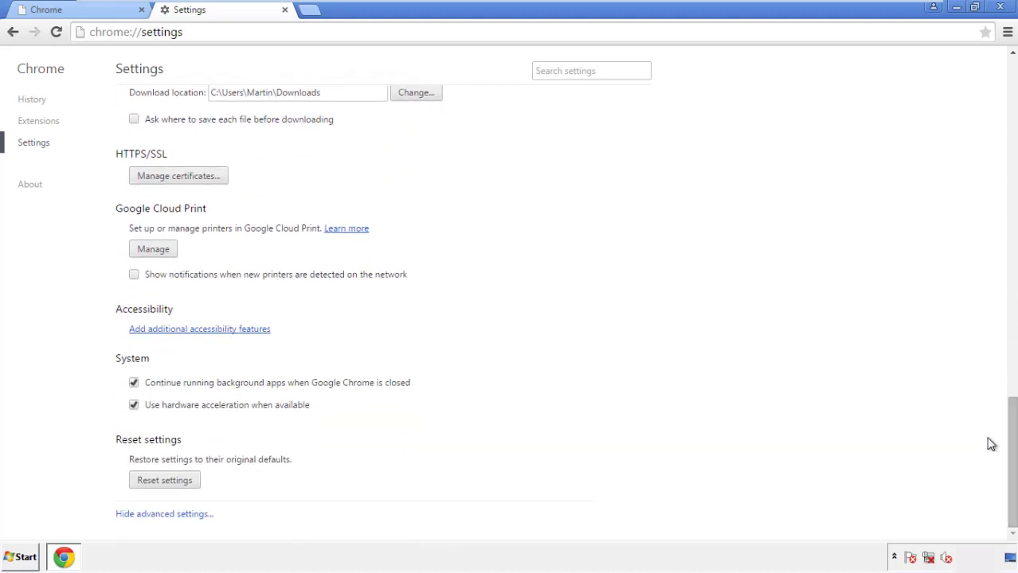
pyautogui.click(164, 481)
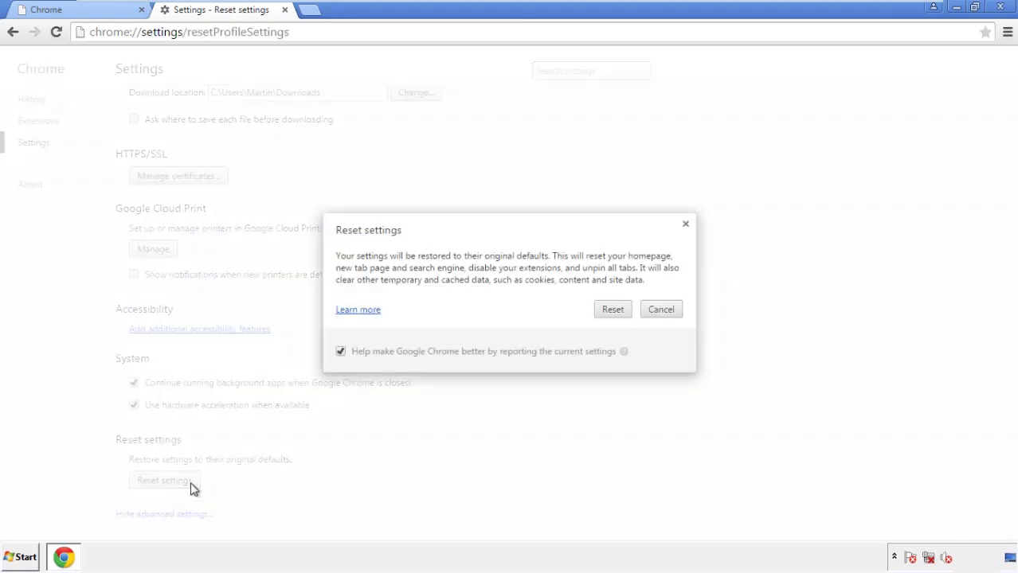
pyautogui.click(612, 310)
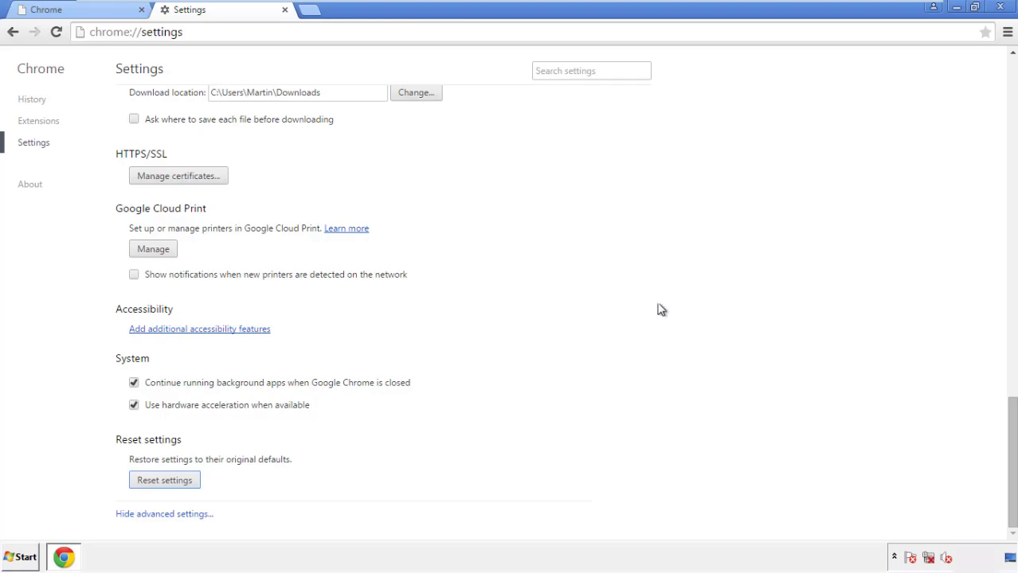
pyautogui.click(1000, 7)
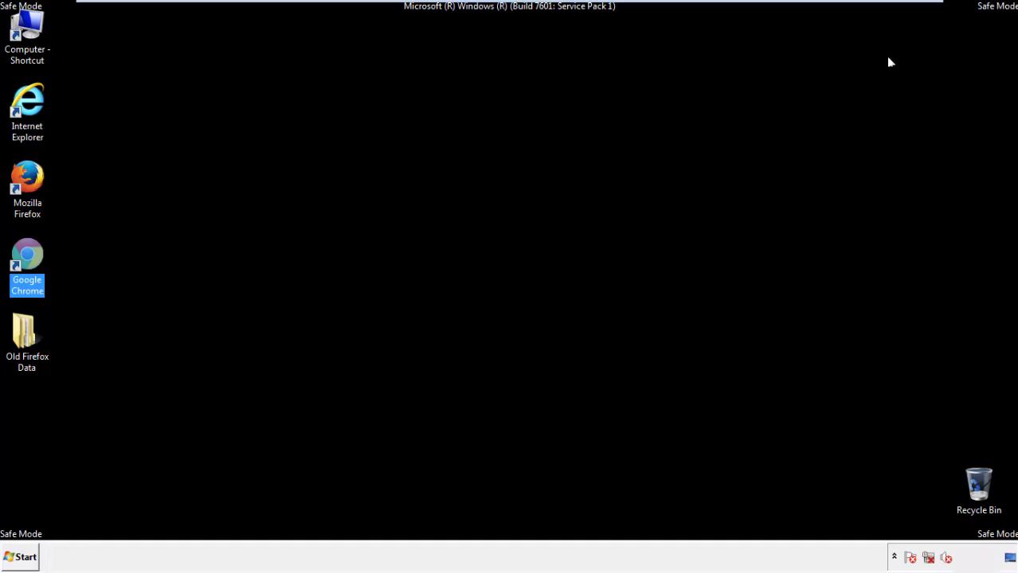
# - Remove the Search Mine extension in Firefox's Add-ons Manager, then close Firefox
pyautogui.click(549, 257)
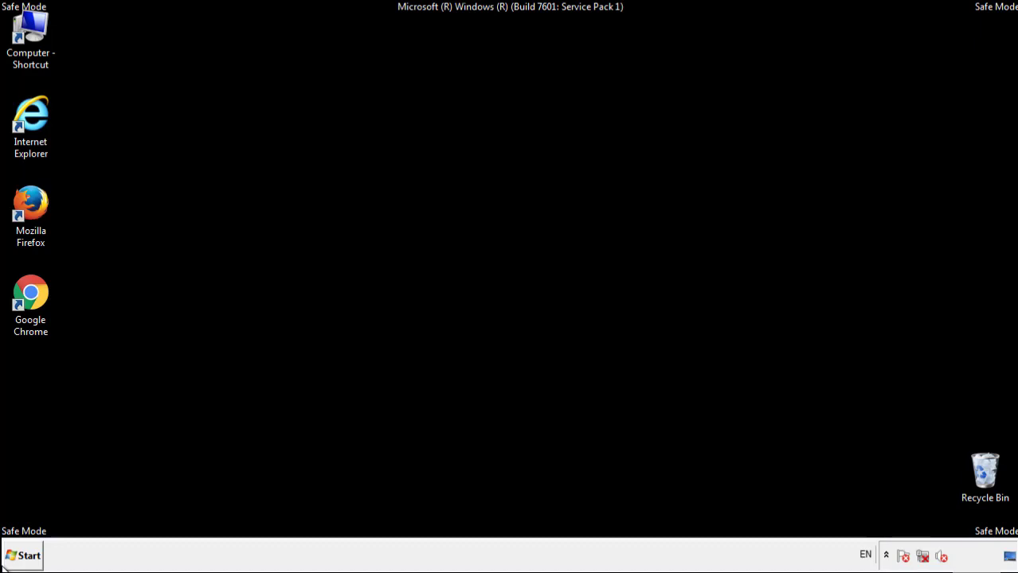
pyautogui.doubleClick(39, 198)
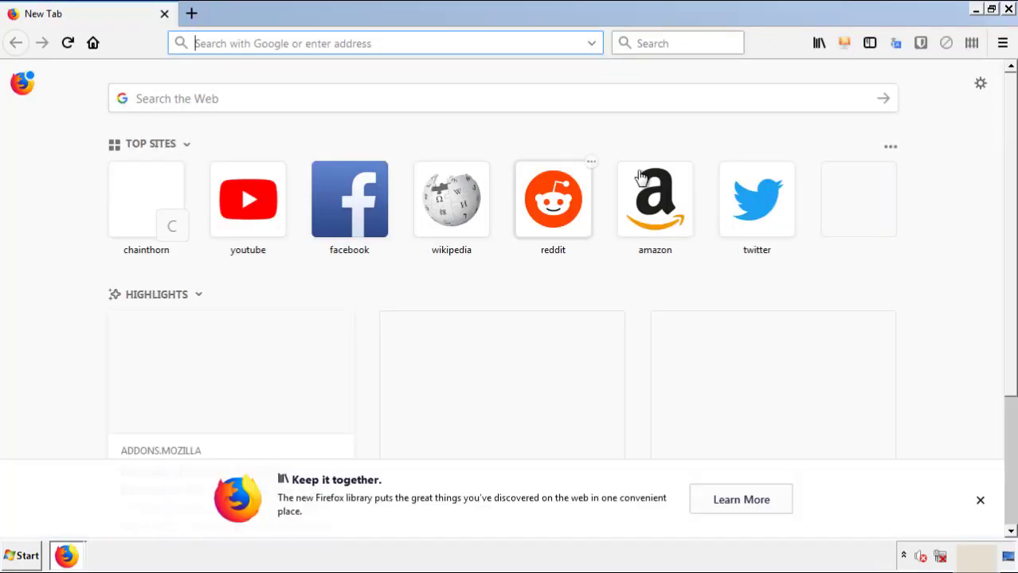
pyautogui.click(1001, 43)
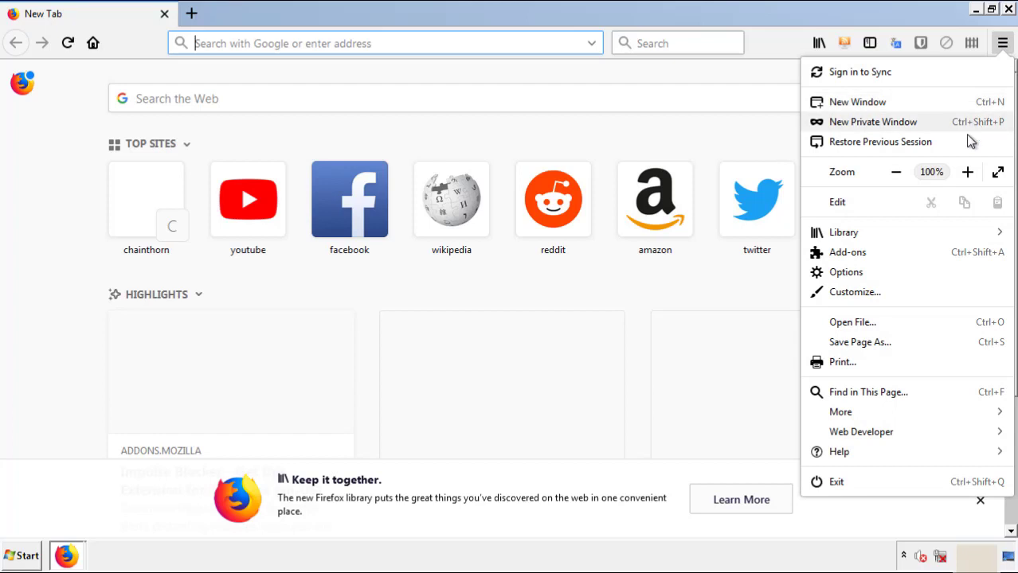
pyautogui.click(847, 252)
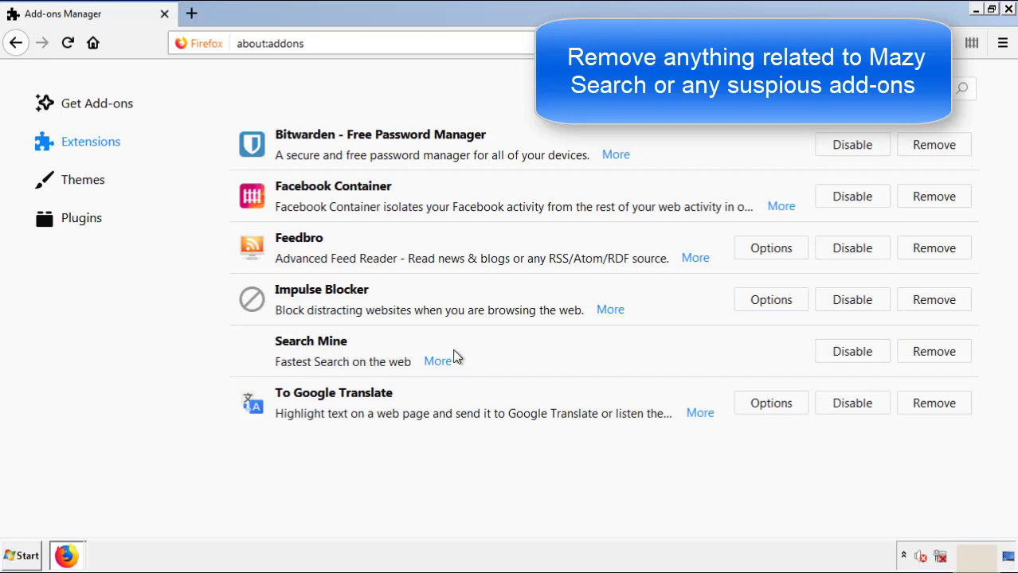
pyautogui.click(926, 360)
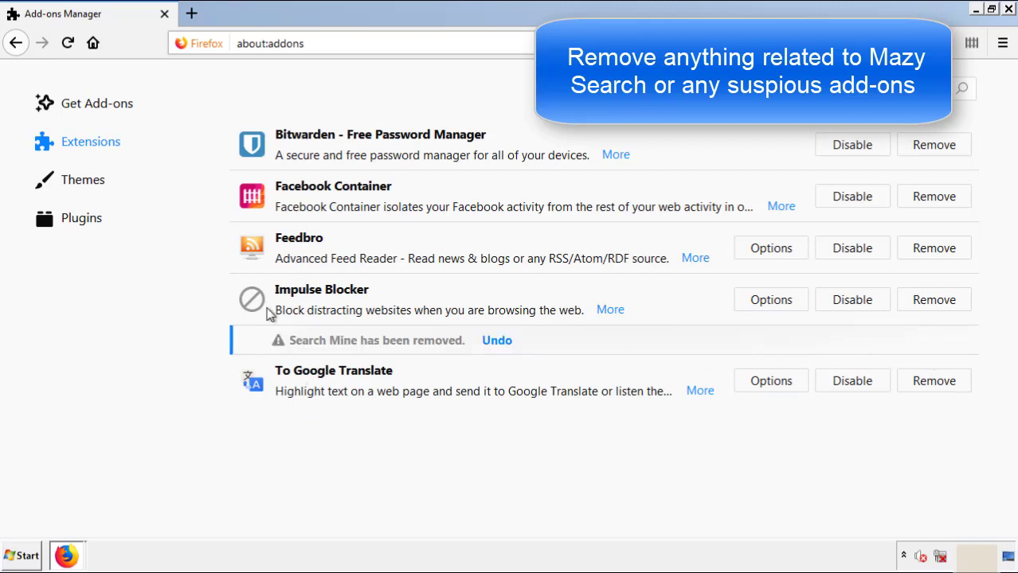
pyautogui.click(1009, 9)
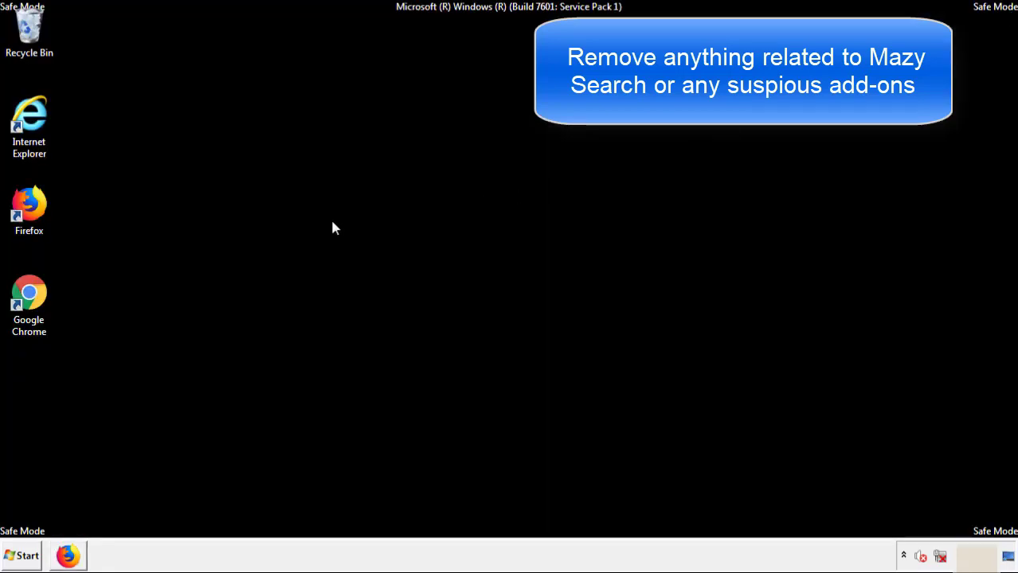
# - Launch Chrome and go to its Extensions page via More tools
pyautogui.doubleClick(28, 312)
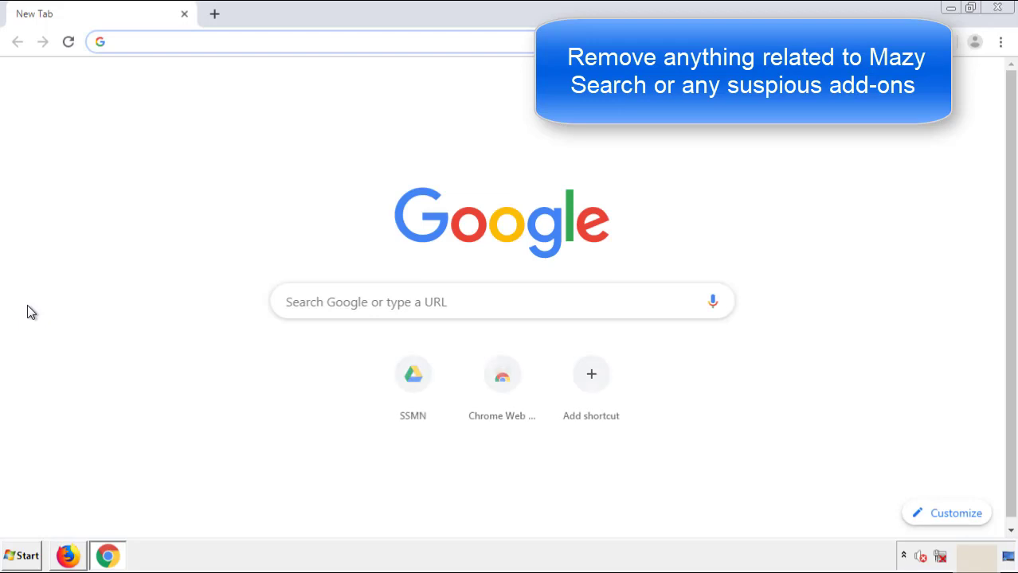
pyautogui.click(1000, 41)
pyautogui.moveTo(910, 275)
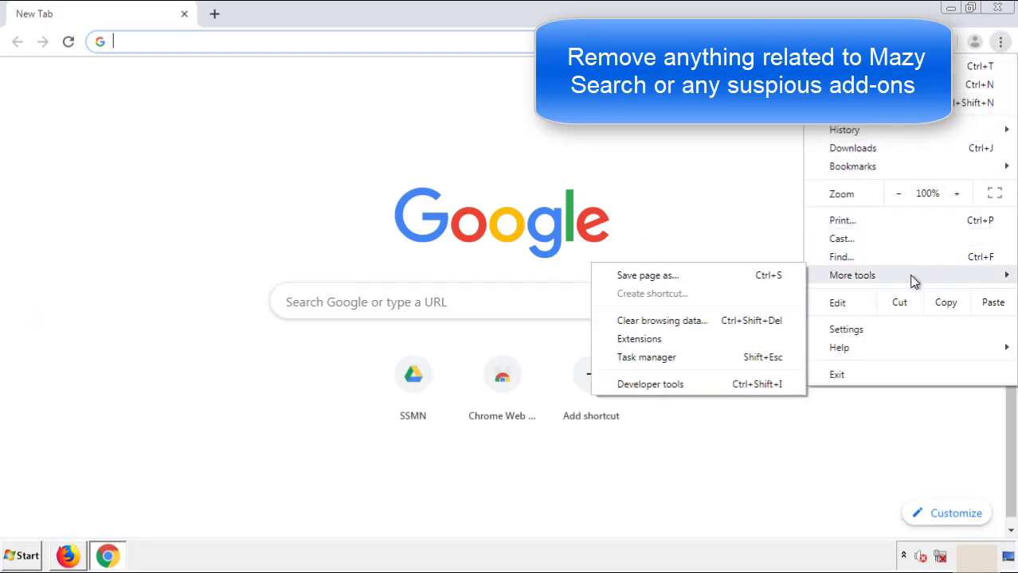
pyautogui.click(645, 338)
pyautogui.scroll(-5, 285, 266)
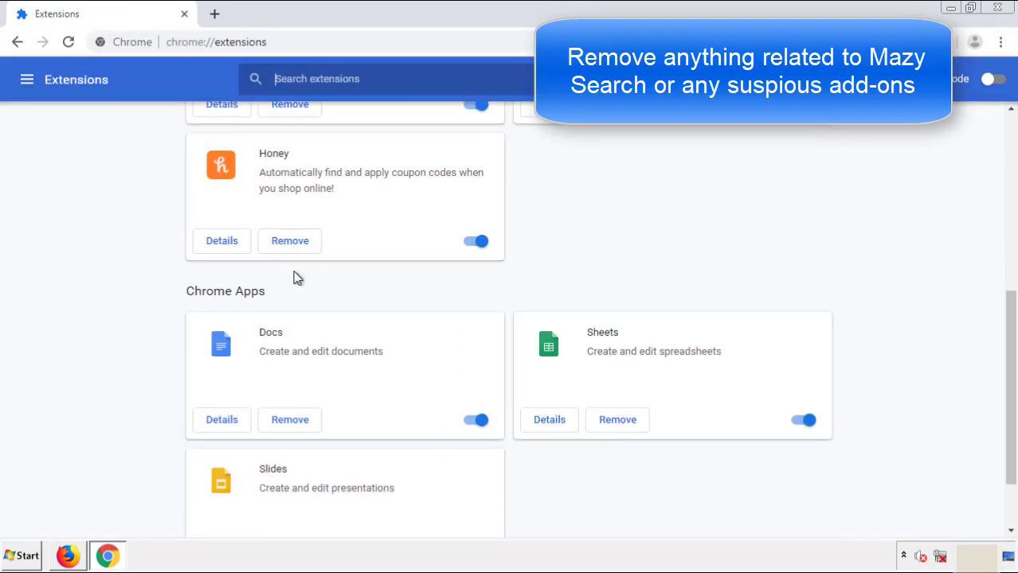
pyautogui.scroll(5, 384, 291)
# - Remove the Search Mine extension, close Chrome and bring up the Start menu
pyautogui.click(288, 231)
pyautogui.click(579, 131)
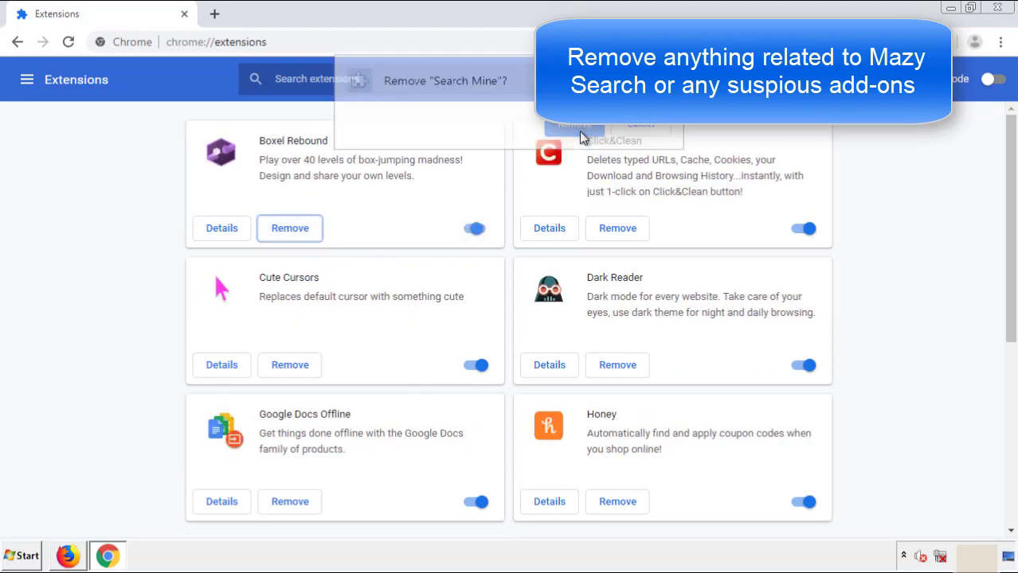
pyautogui.click(1007, 15)
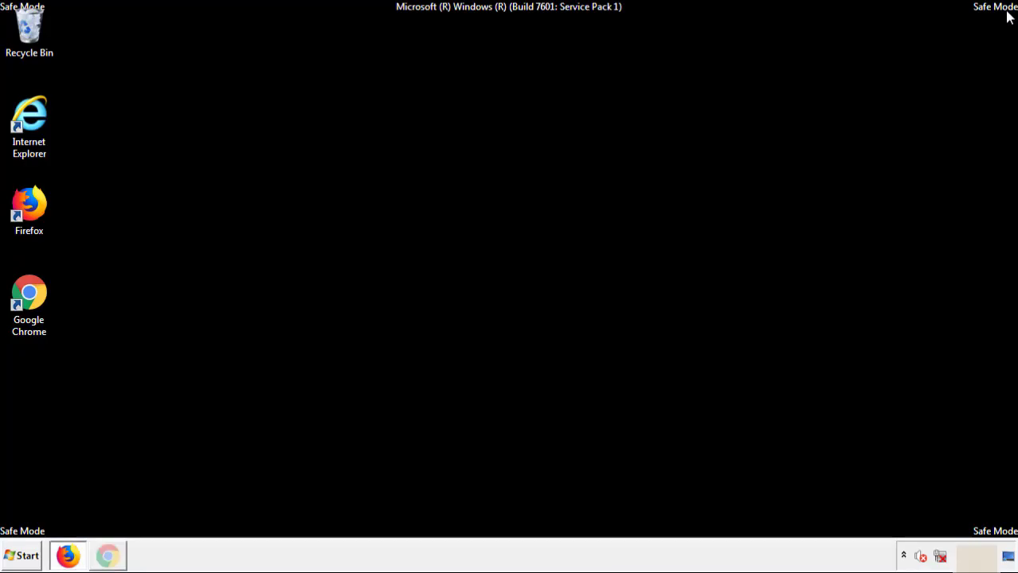
pyautogui.click(28, 560)
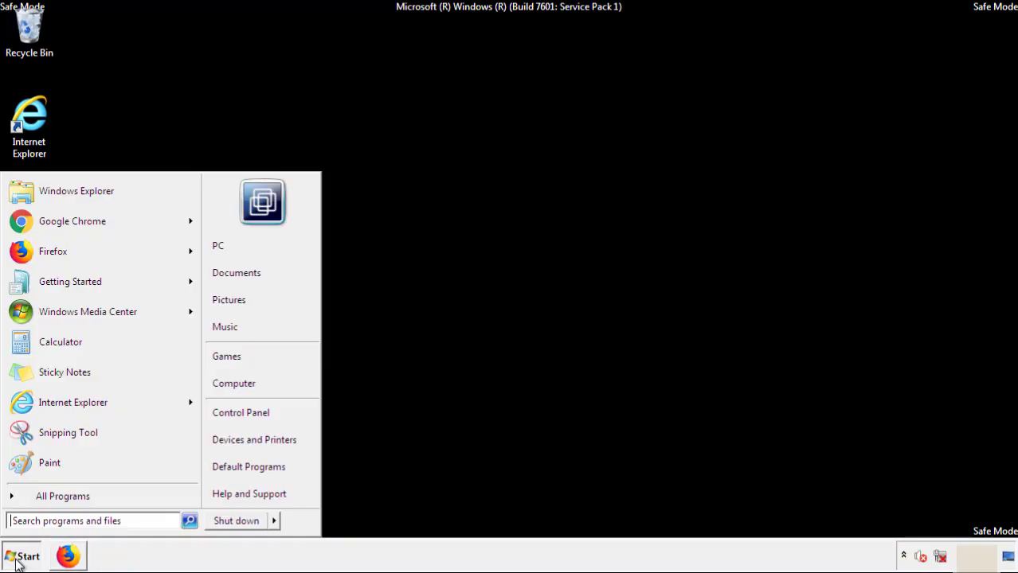